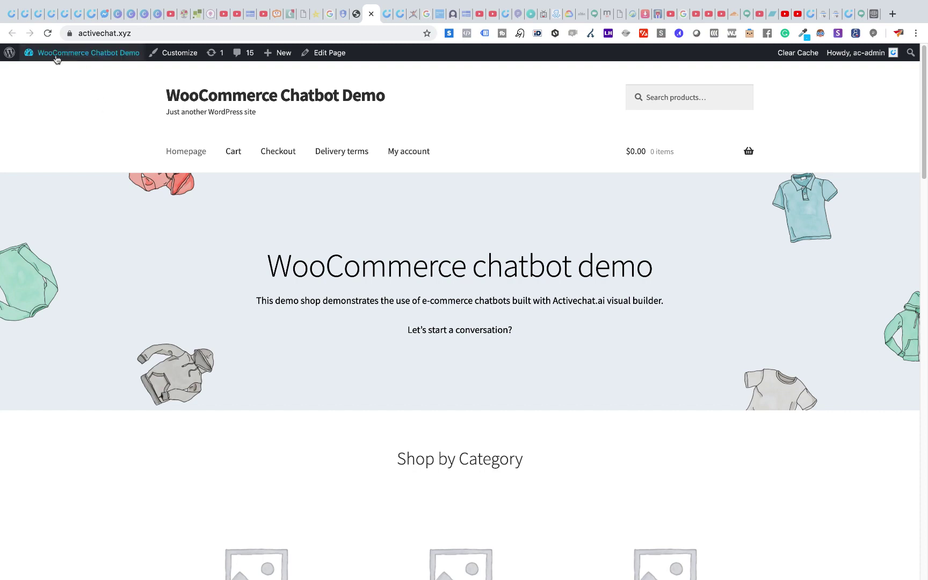
Reach the Add Plugins page from the admin dashboard and search for 'activechat'
{"action": "mouse_move", "coordinate": [82, 52]}
{"action": "left_click", "coordinate": [44, 75]}
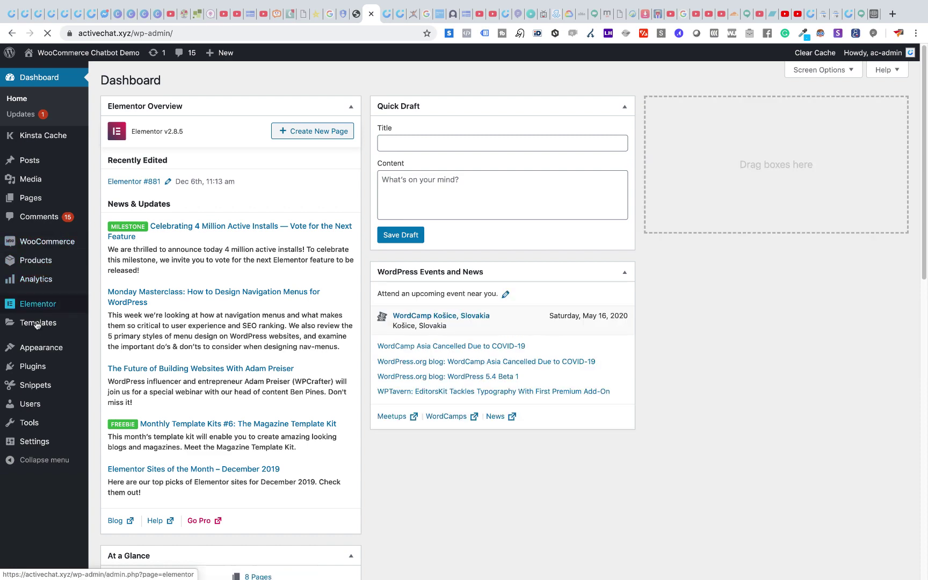
{"action": "left_click", "coordinate": [38, 369]}
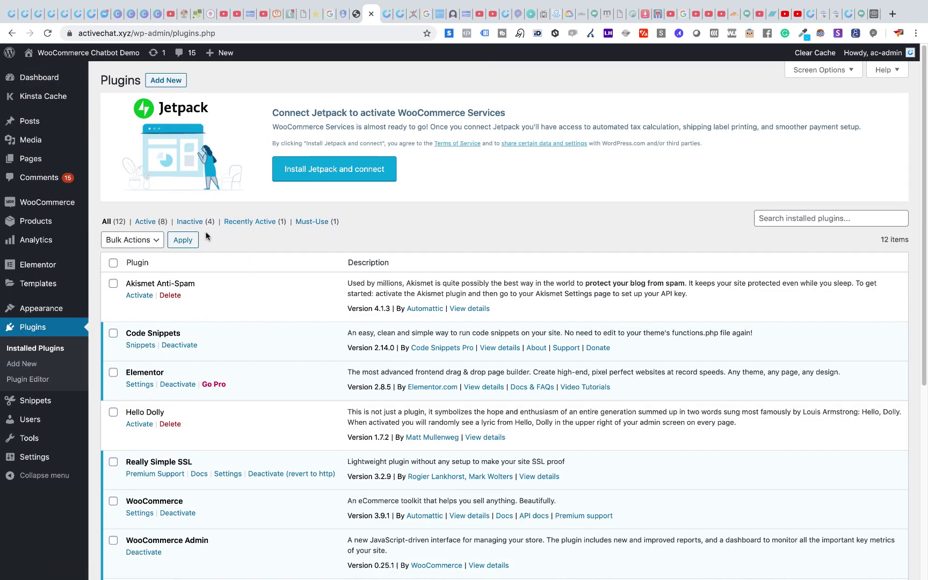
{"action": "left_click", "coordinate": [169, 82]}
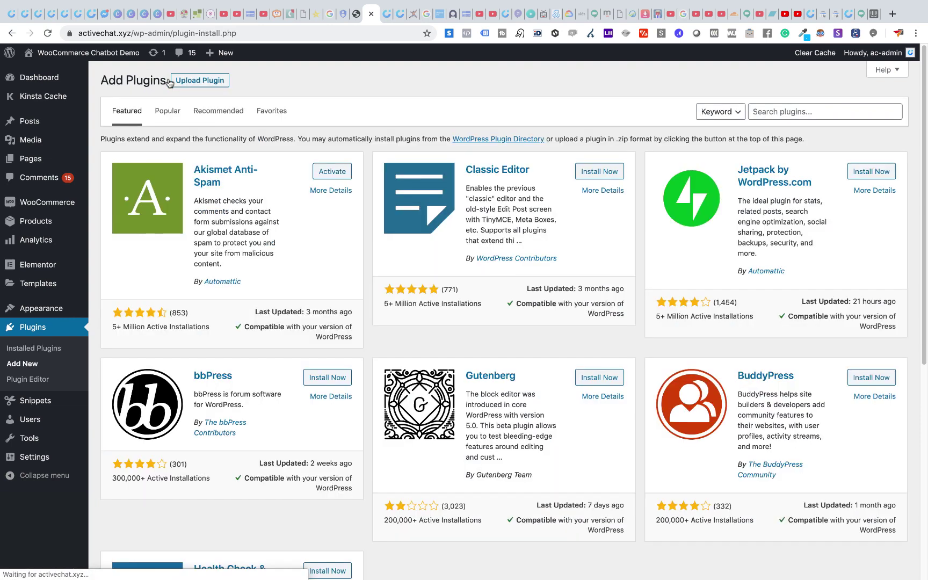
{"action": "left_click", "coordinate": [782, 114]}
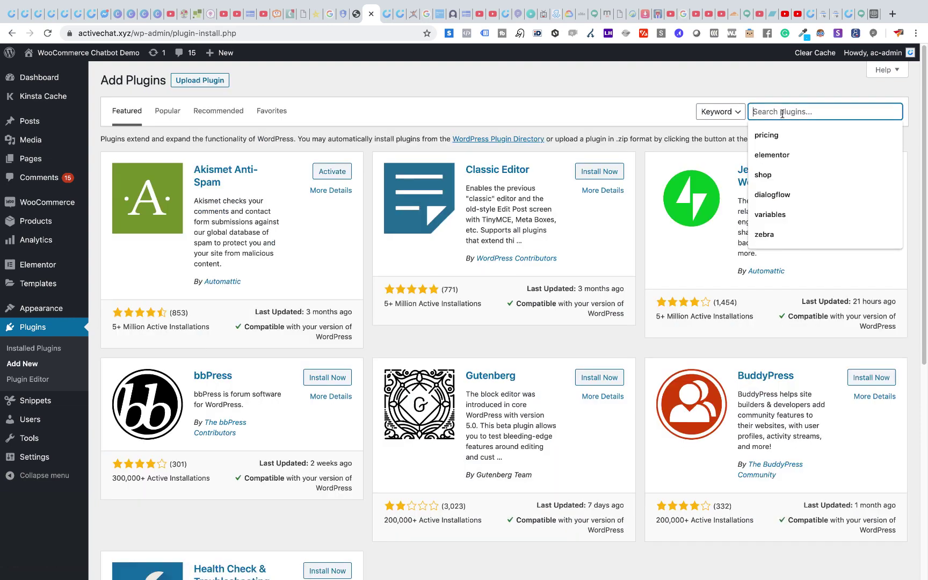
{"action": "type", "text": "ac"}
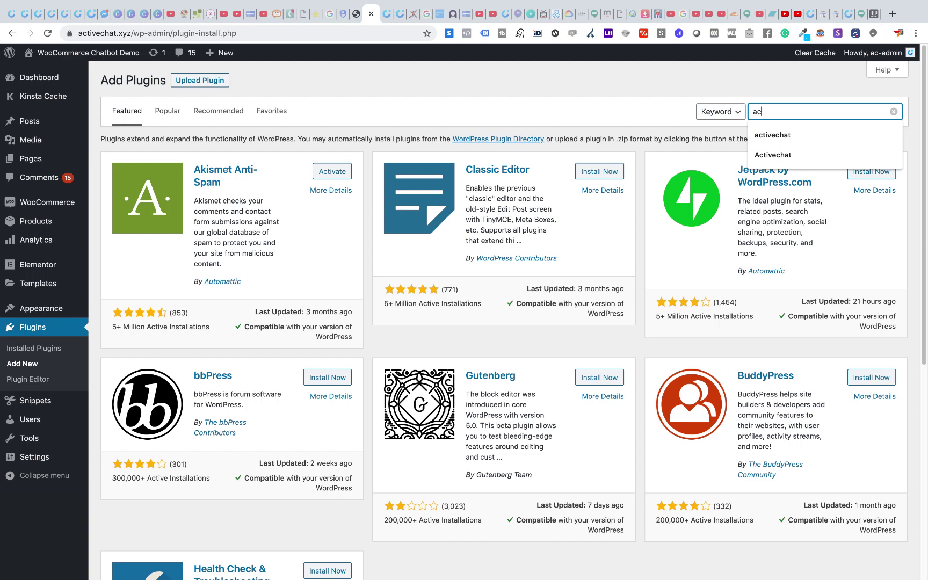
{"action": "type", "text": "tivechat"}
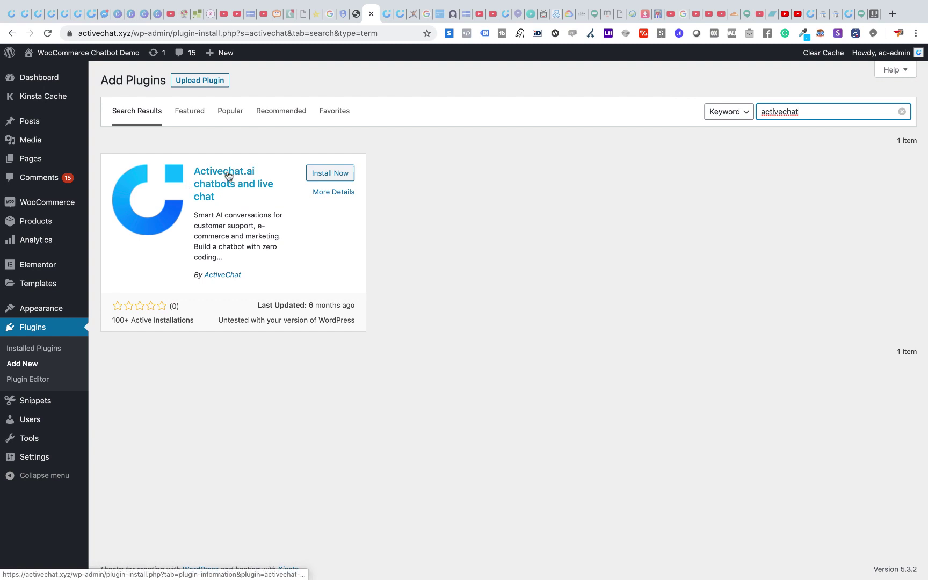
Install and activate the Activechat.ai chatbots and live chat plugin
{"action": "left_click", "coordinate": [317, 176]}
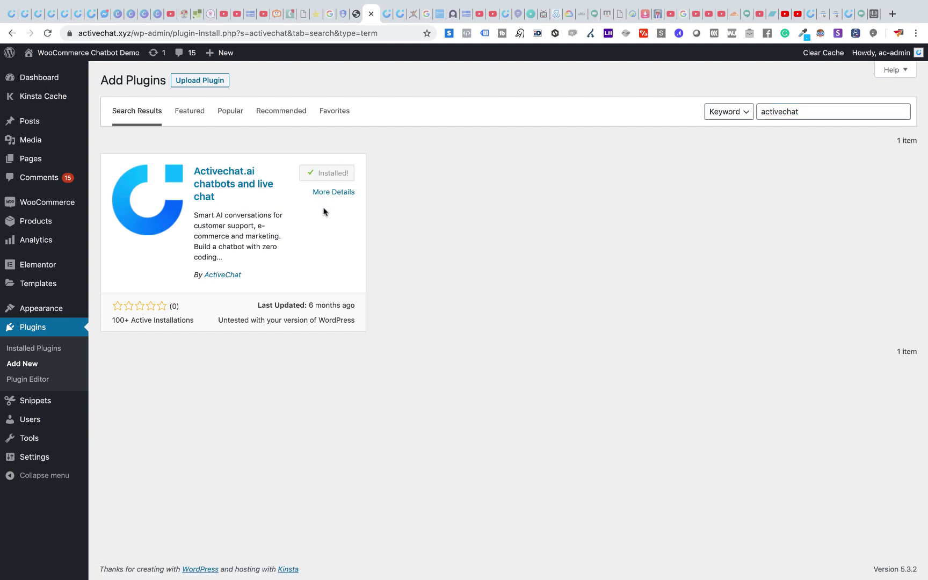
{"action": "left_click", "coordinate": [334, 178]}
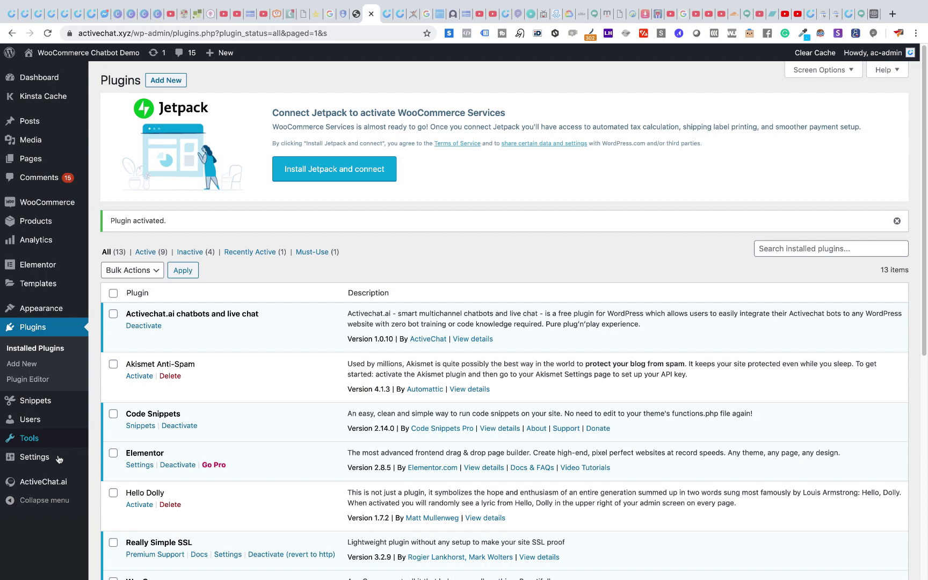
View the plugin's connection page with no bot connected, then switch to the Activechat bots list
{"action": "left_click", "coordinate": [46, 484]}
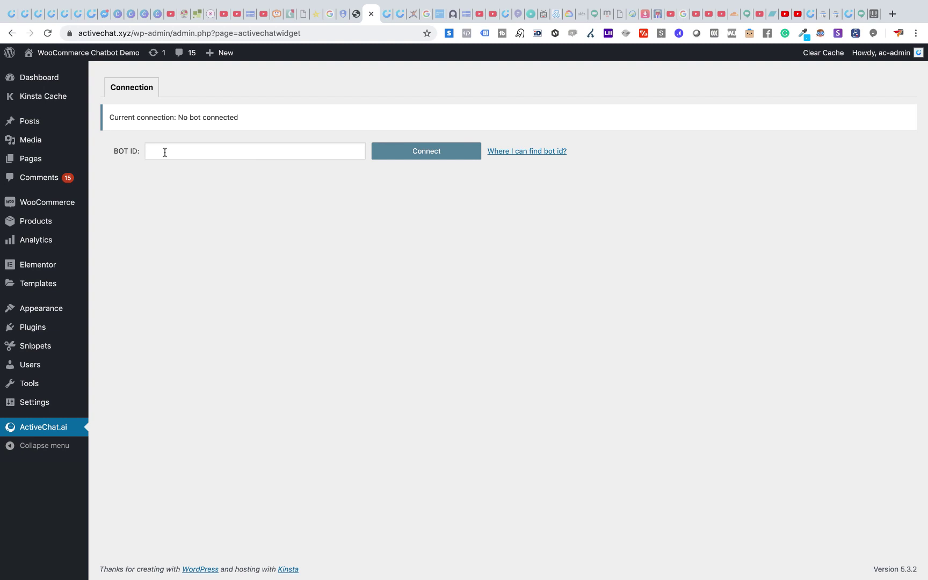
{"action": "key", "text": "super+Tab"}
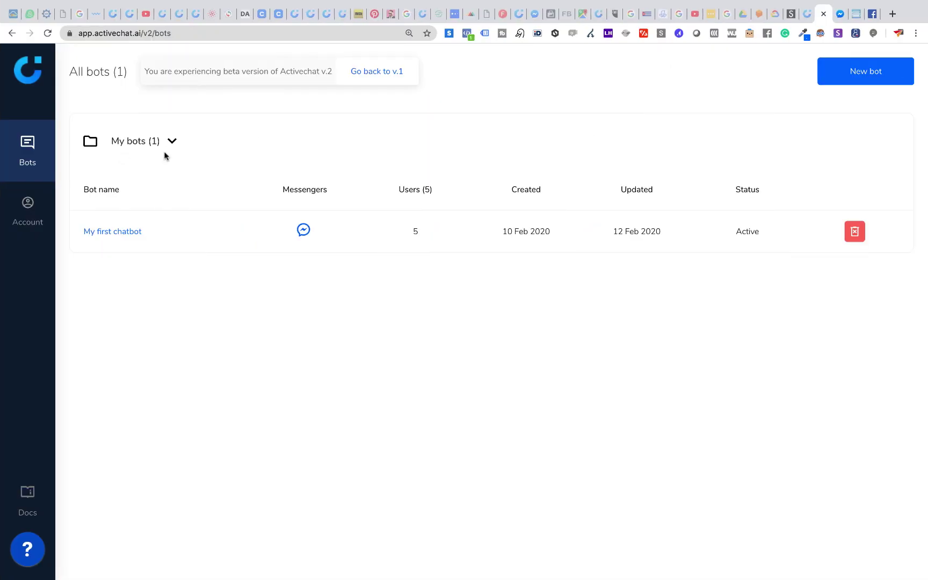
Copy the Bot ID of 'My first chatbot' from its advanced settings and return to WordPress admin
{"action": "left_click", "coordinate": [111, 232]}
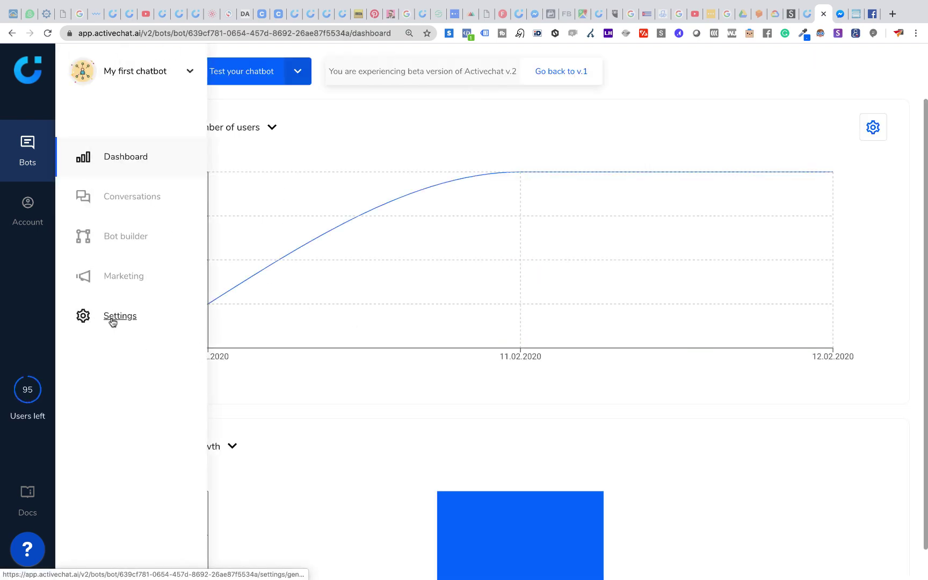
{"action": "left_click", "coordinate": [112, 319]}
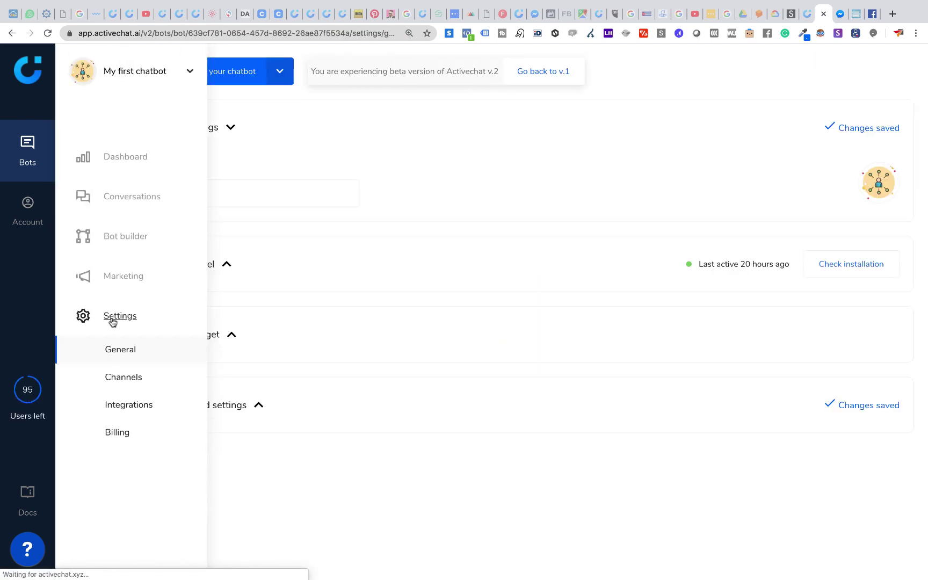
{"action": "left_click", "coordinate": [258, 407]}
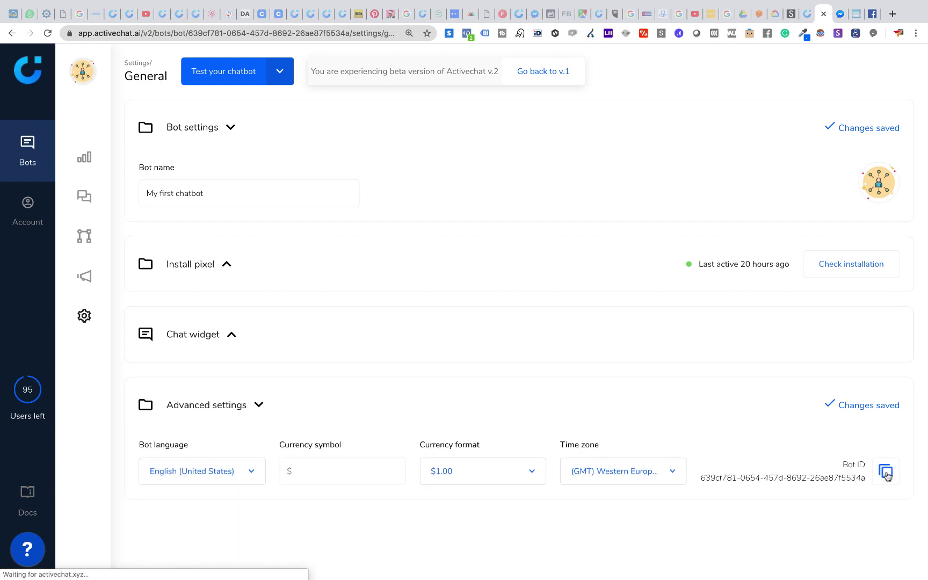
{"action": "left_click_drag", "start_coordinate": [700, 479], "coordinate": [835, 479]}
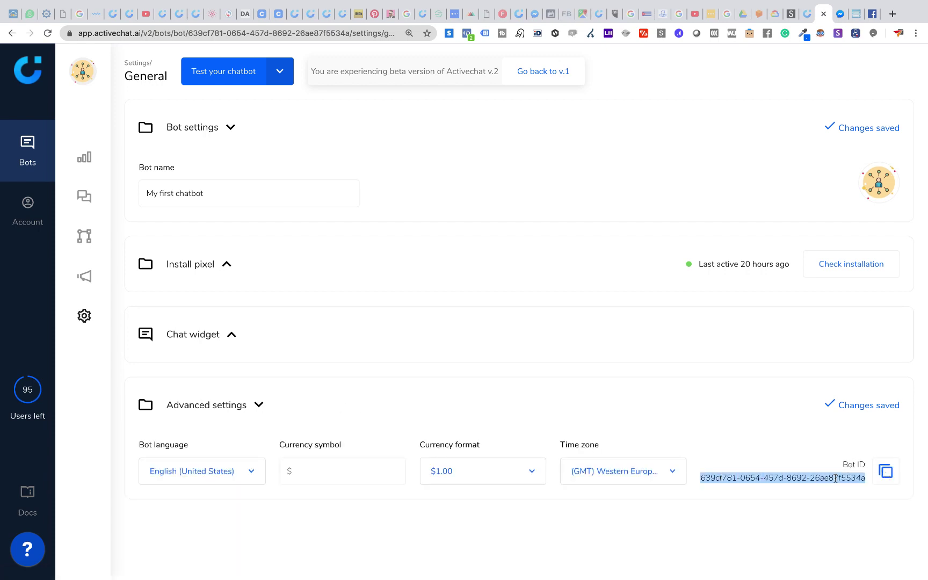
{"action": "left_click", "coordinate": [844, 498]}
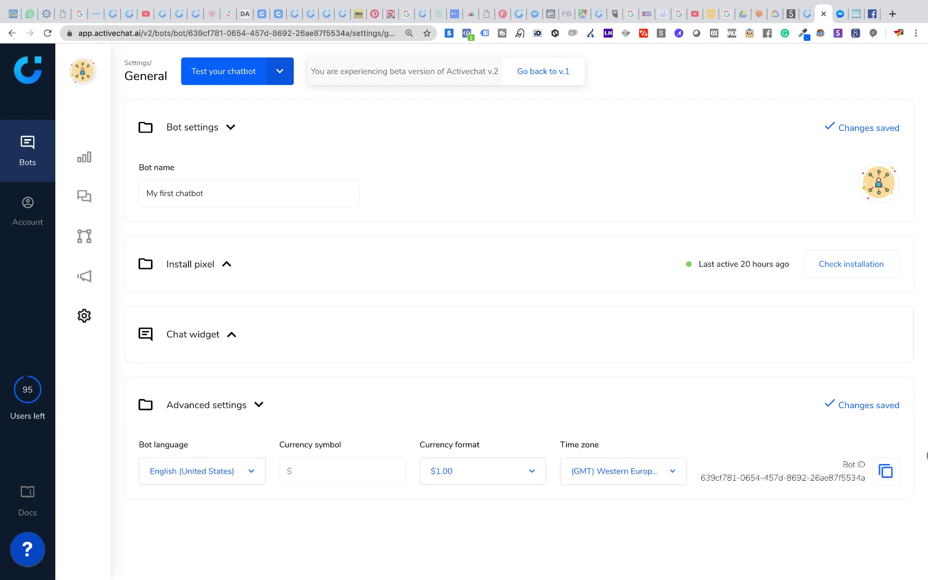
{"action": "left_click", "coordinate": [888, 474]}
{"action": "key", "text": "super+Tab"}
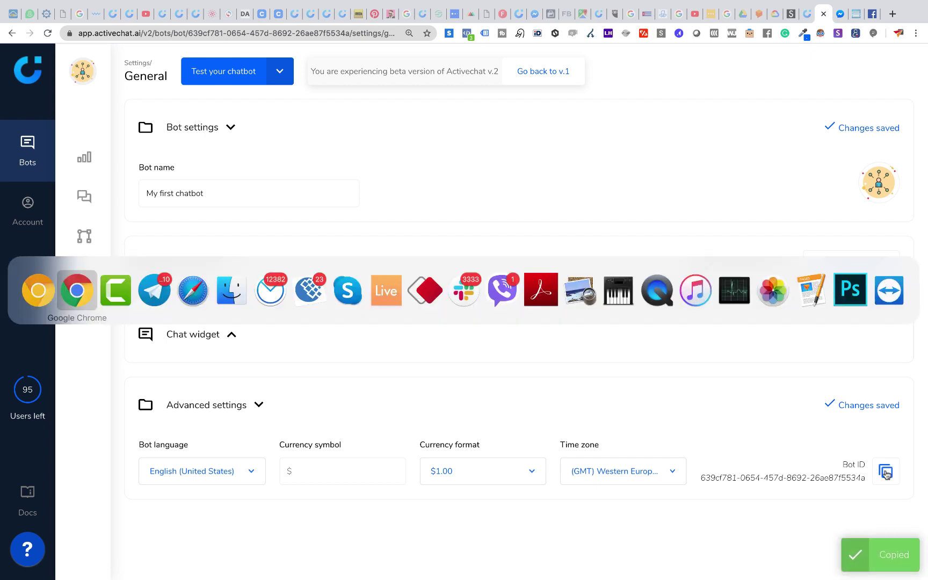
Paste the Bot ID, connect the plugin, clear the site cache and keep the ActiveChat widget enabled
{"action": "left_click", "coordinate": [255, 154]}
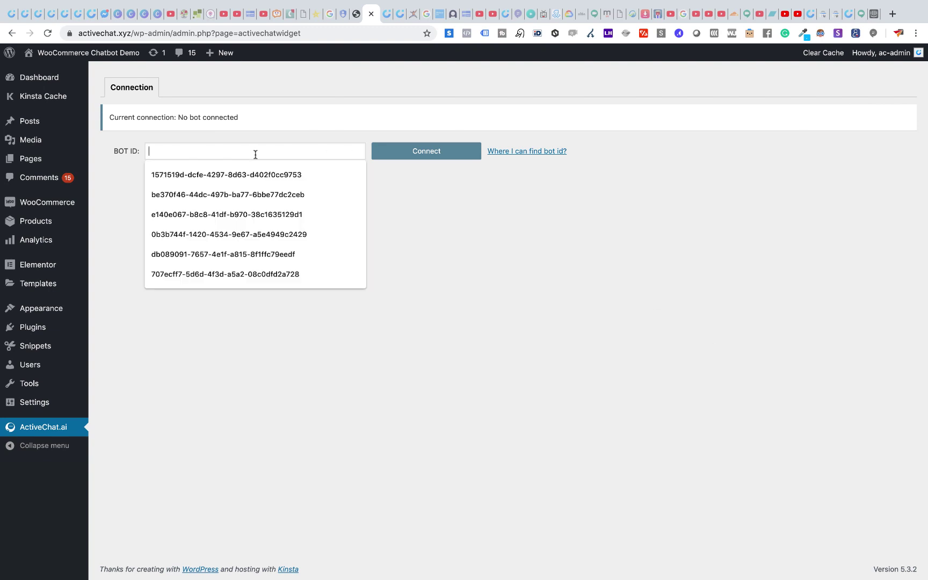
{"action": "key", "text": "super+v"}
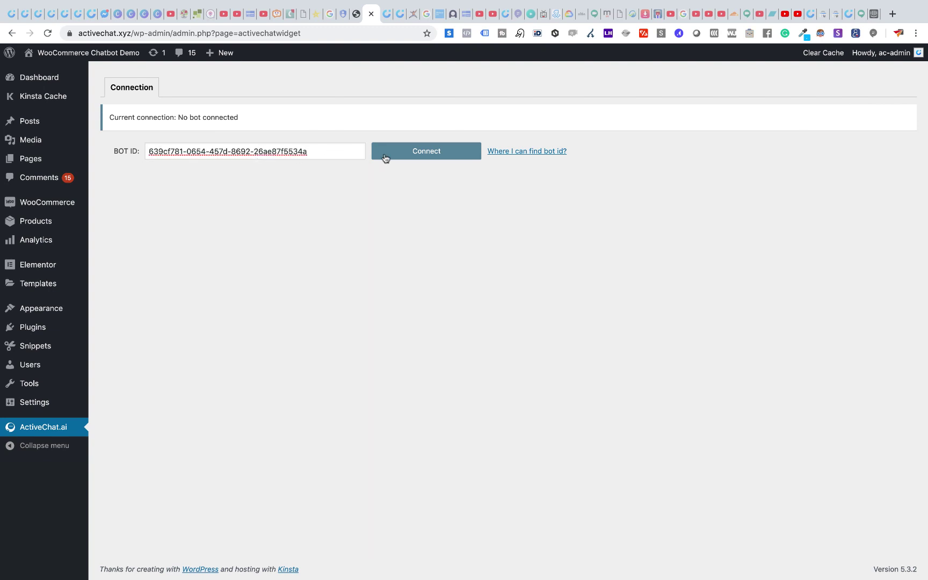
{"action": "left_click", "coordinate": [421, 157]}
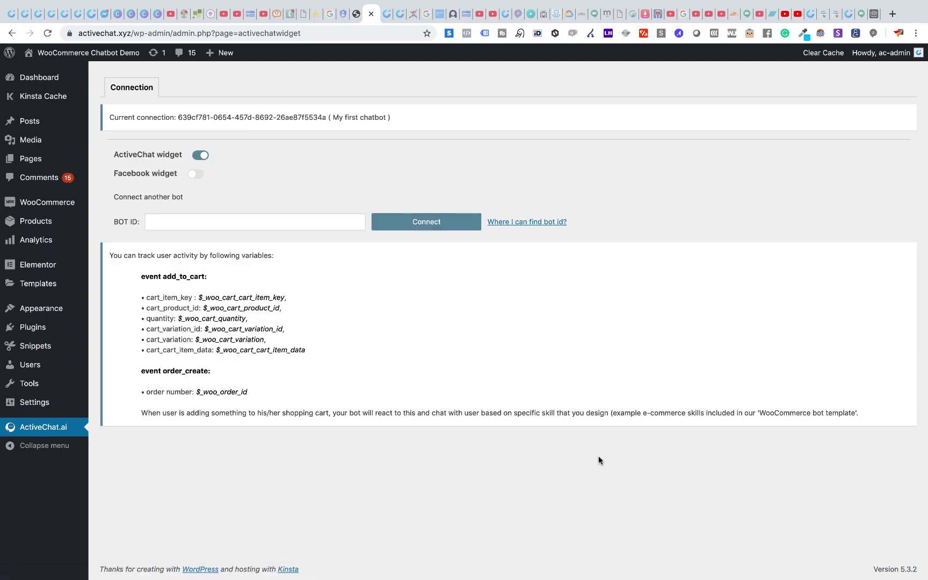
{"action": "left_click", "coordinate": [820, 58]}
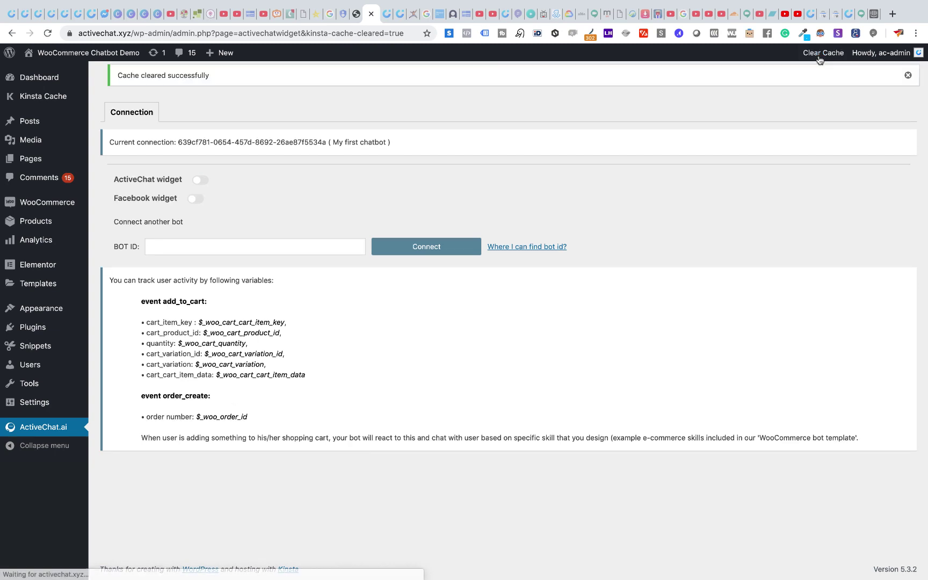
{"action": "left_click", "coordinate": [200, 180]}
{"action": "mouse_move", "coordinate": [89, 52]}
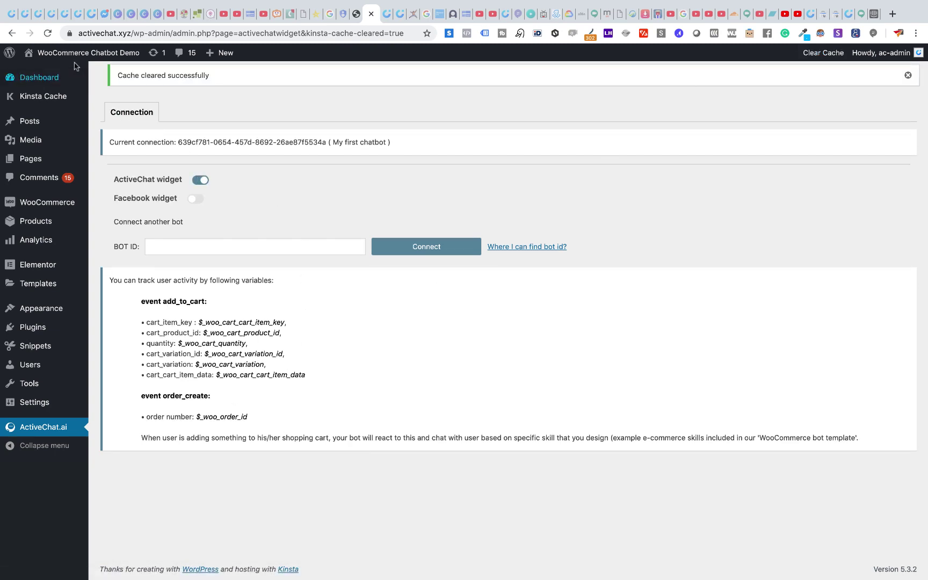
{"action": "right_click", "coordinate": [49, 72]}
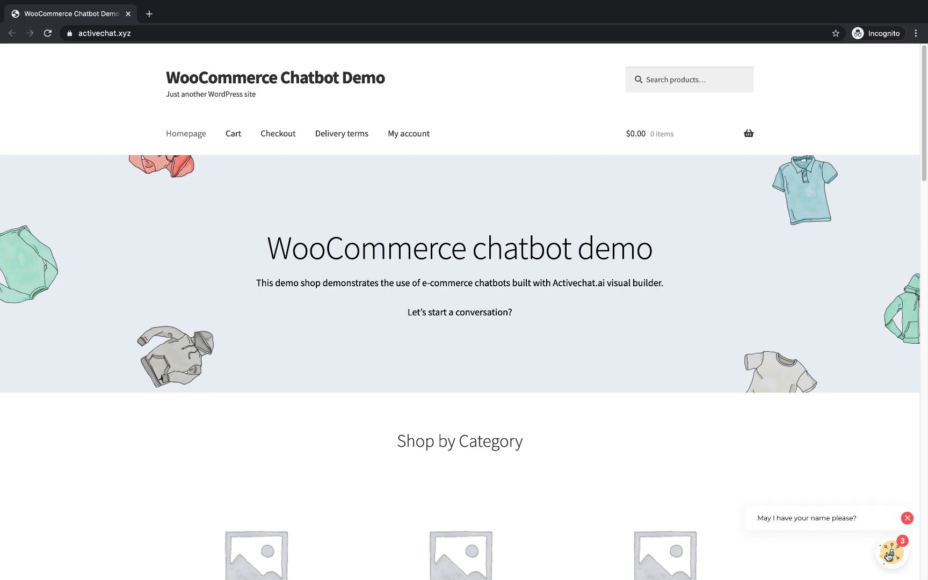
{"action": "left_click", "coordinate": [889, 556]}
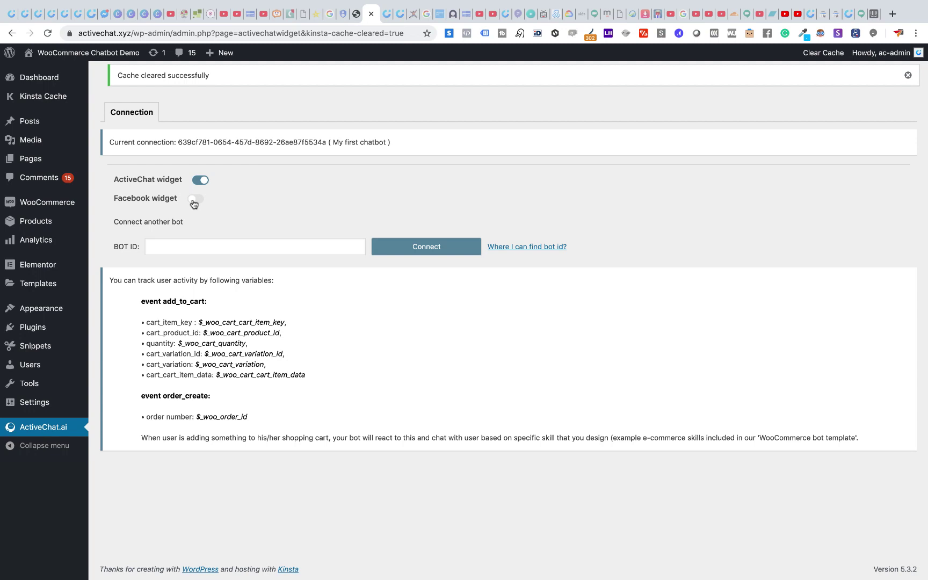
Enable the Facebook widget instead of ActiveChat, save, and view the shop in an Incognito window
{"action": "left_click", "coordinate": [194, 201]}
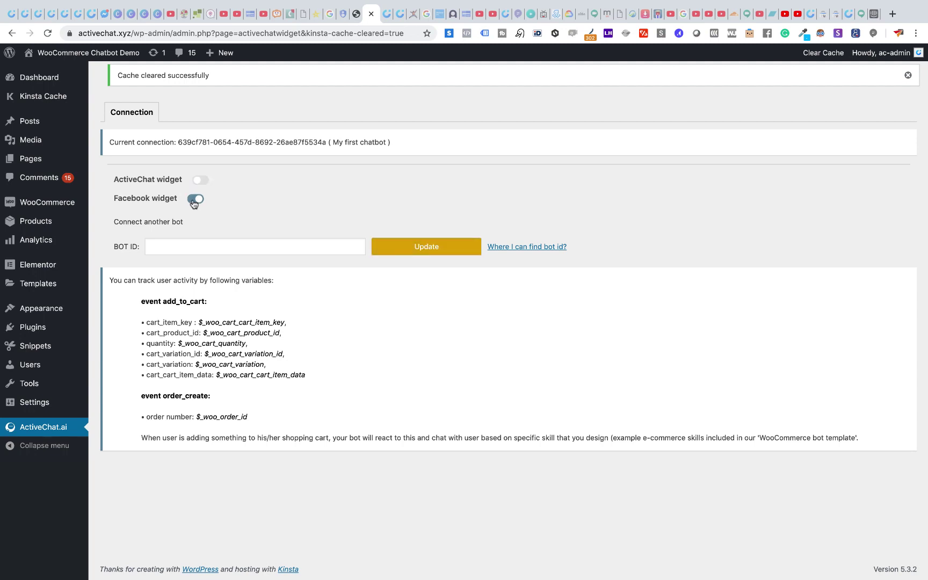
{"action": "left_click", "coordinate": [423, 252]}
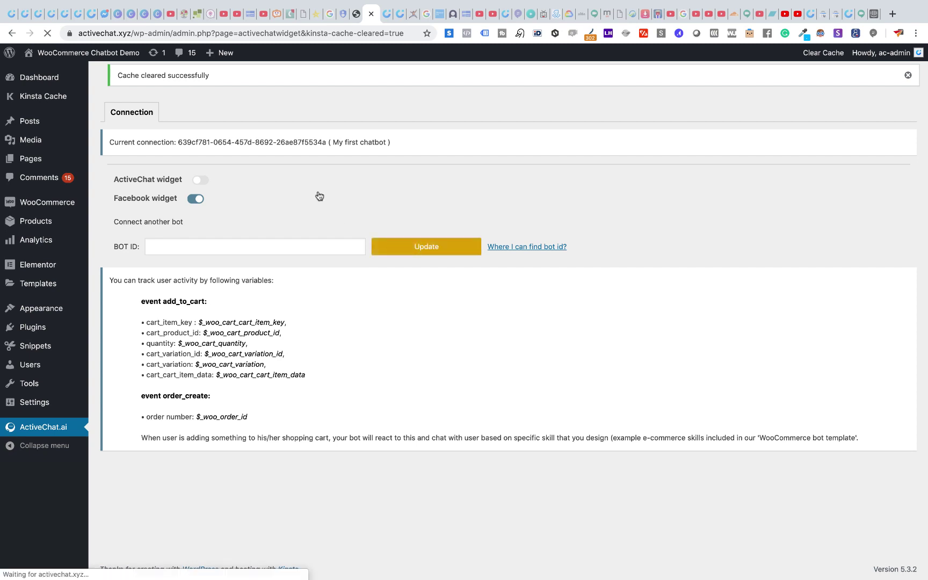
{"action": "right_click", "coordinate": [45, 71]}
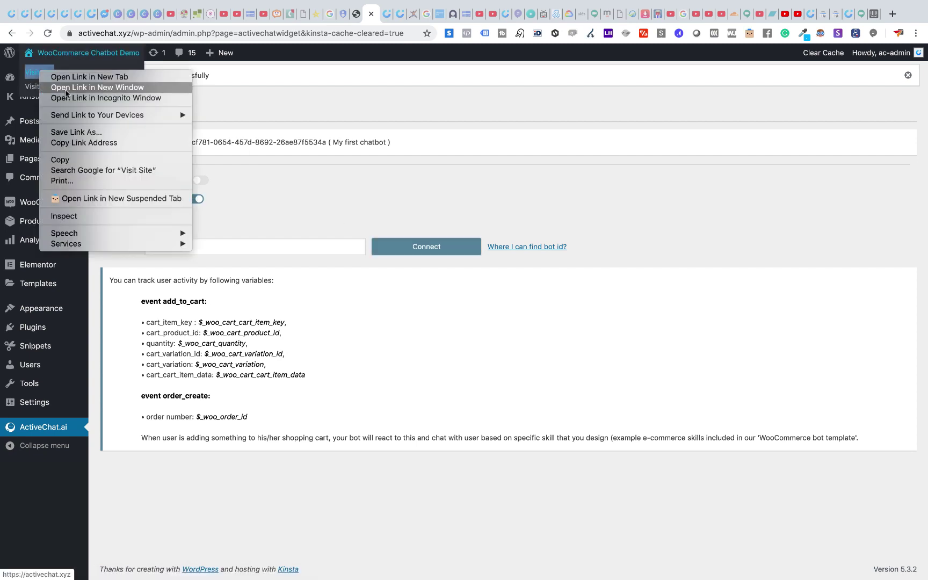
{"action": "left_click", "coordinate": [68, 99]}
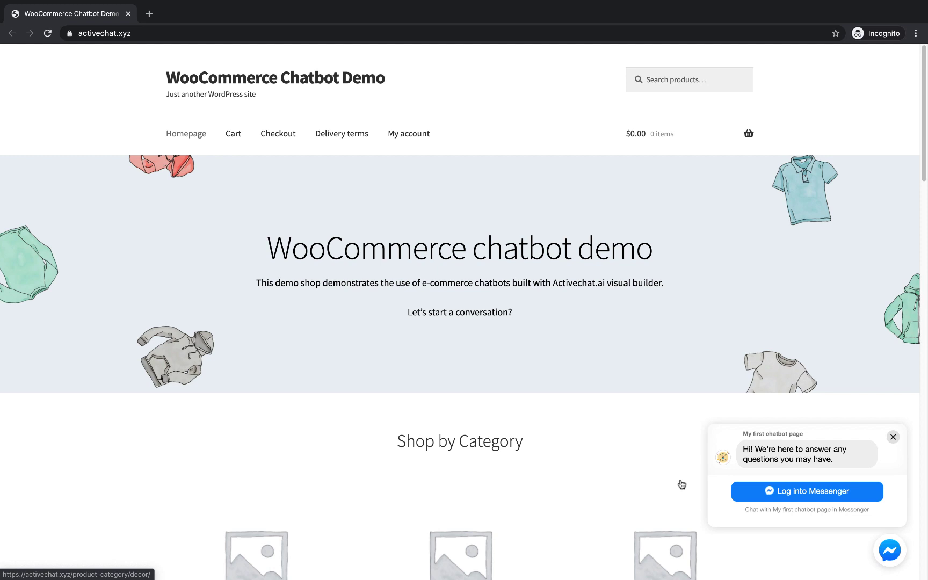
Switch back to the ActiveChat widget, save, and start its chat on the live demo shop
{"action": "key", "text": "super+Tab"}
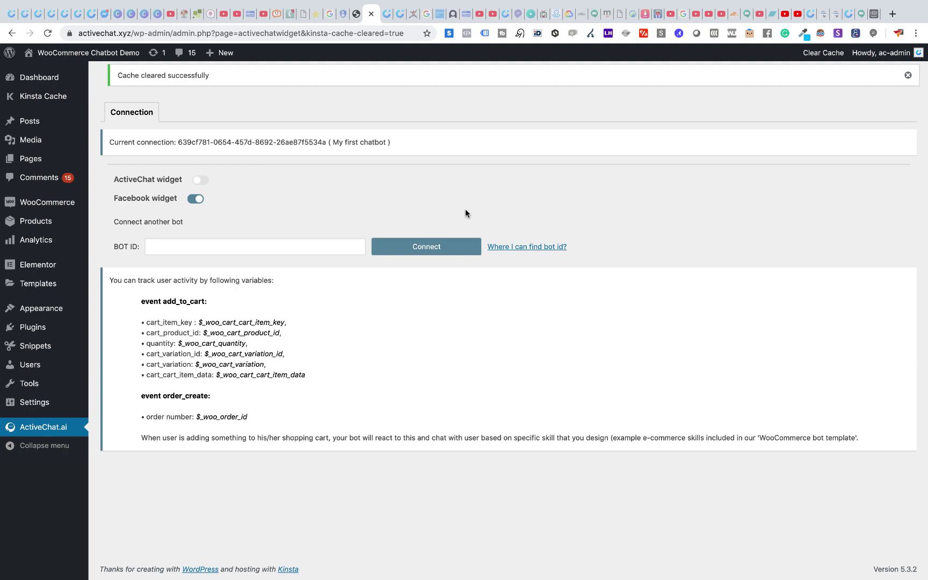
{"action": "left_click", "coordinate": [199, 180]}
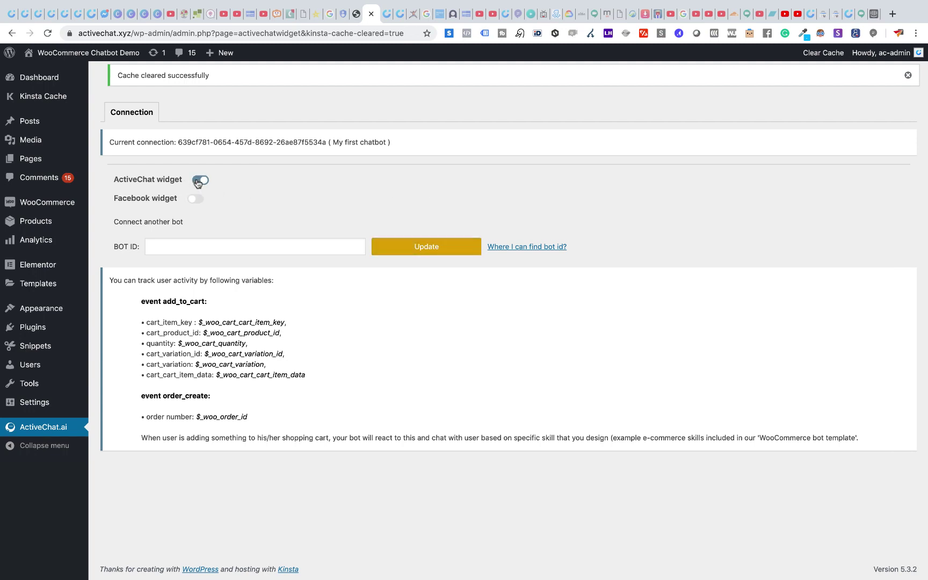
{"action": "left_click", "coordinate": [418, 246]}
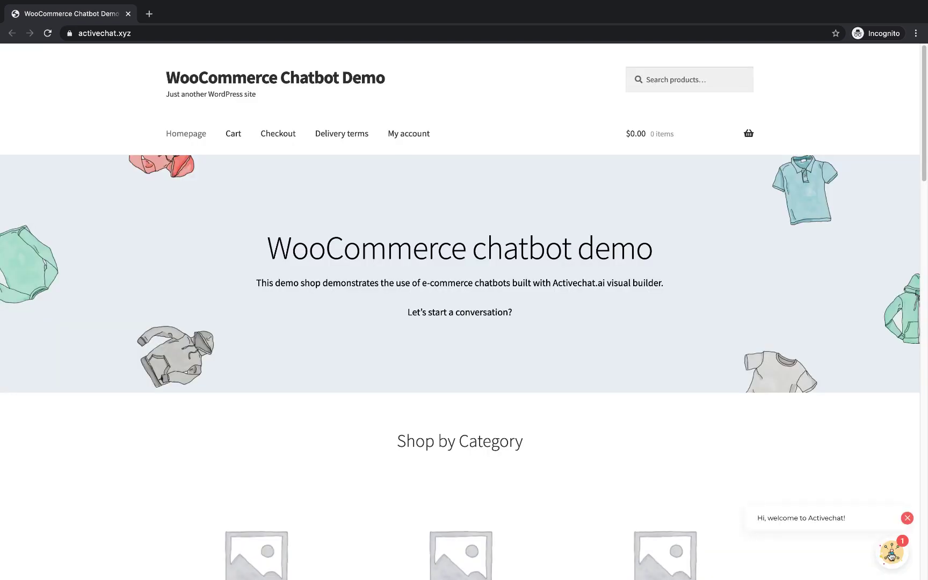
{"action": "left_click", "coordinate": [891, 553]}
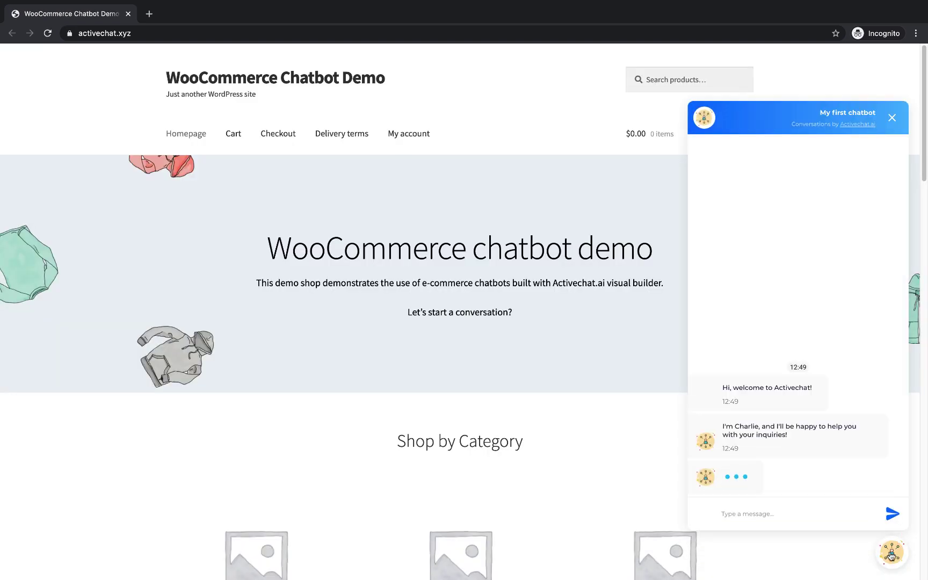